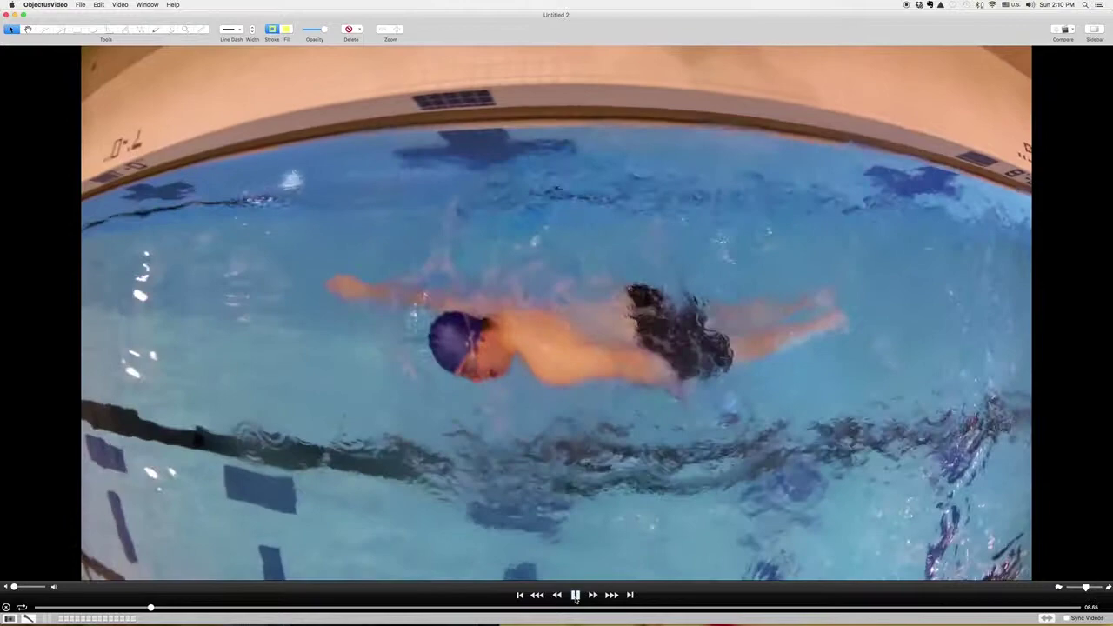
Step: Pause the clip near 09.52 on the extended-arm overhead frame and pick the Line tool
click(575, 597)
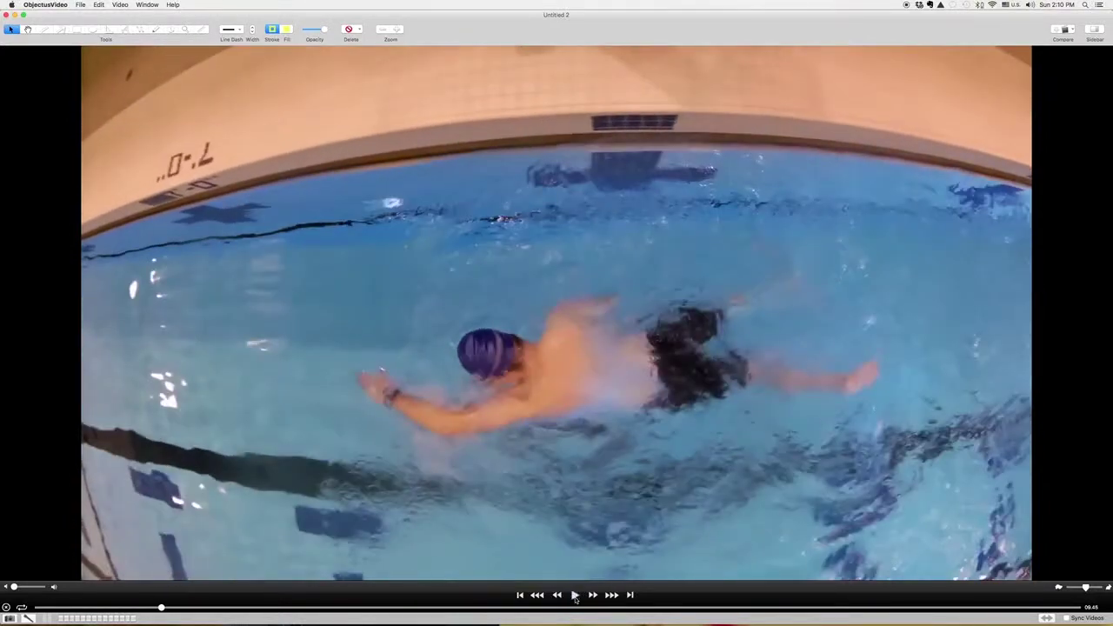
click(575, 596)
click(575, 597)
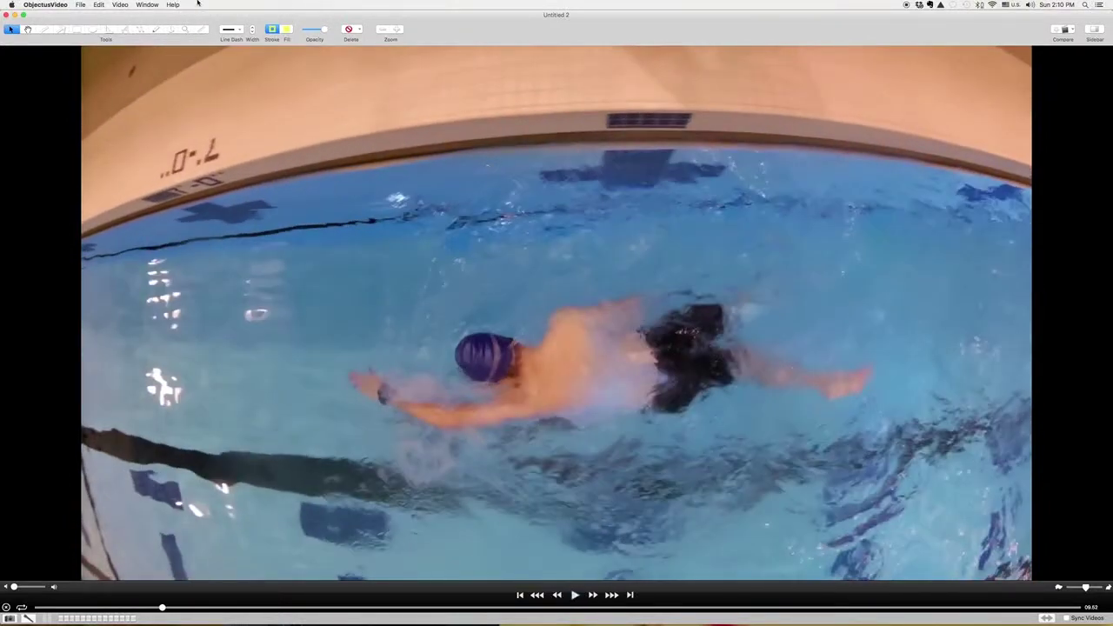
click(44, 30)
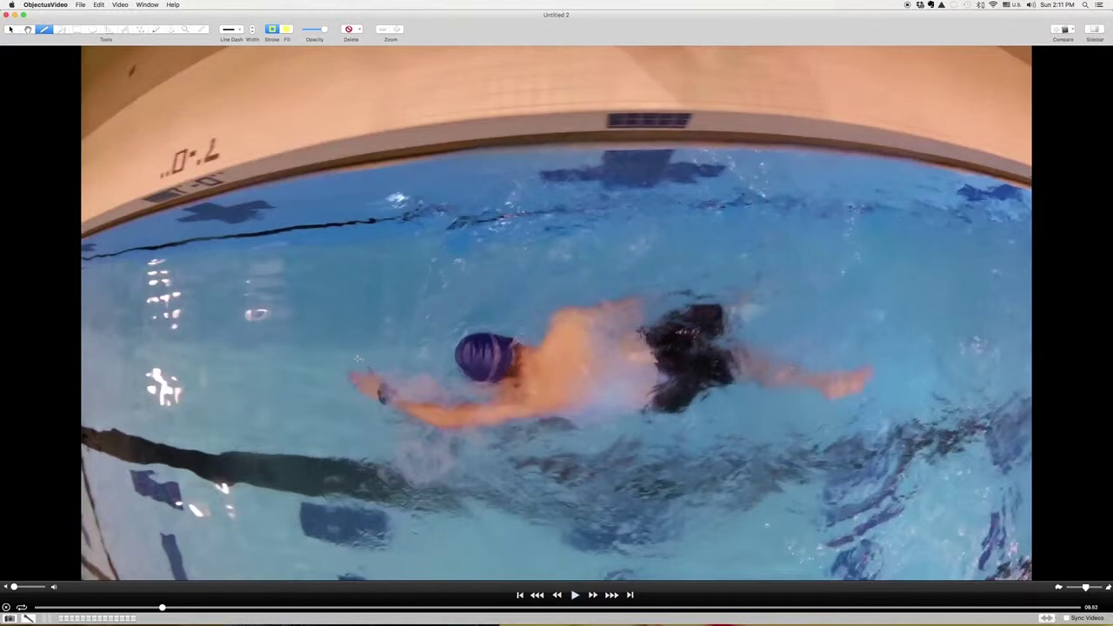
Step: Draw a yellow hand-to-feet body line, play the stroke to about 14.82, then delete it
drag(352, 357, 391, 357)
drag(589, 351, 853, 351)
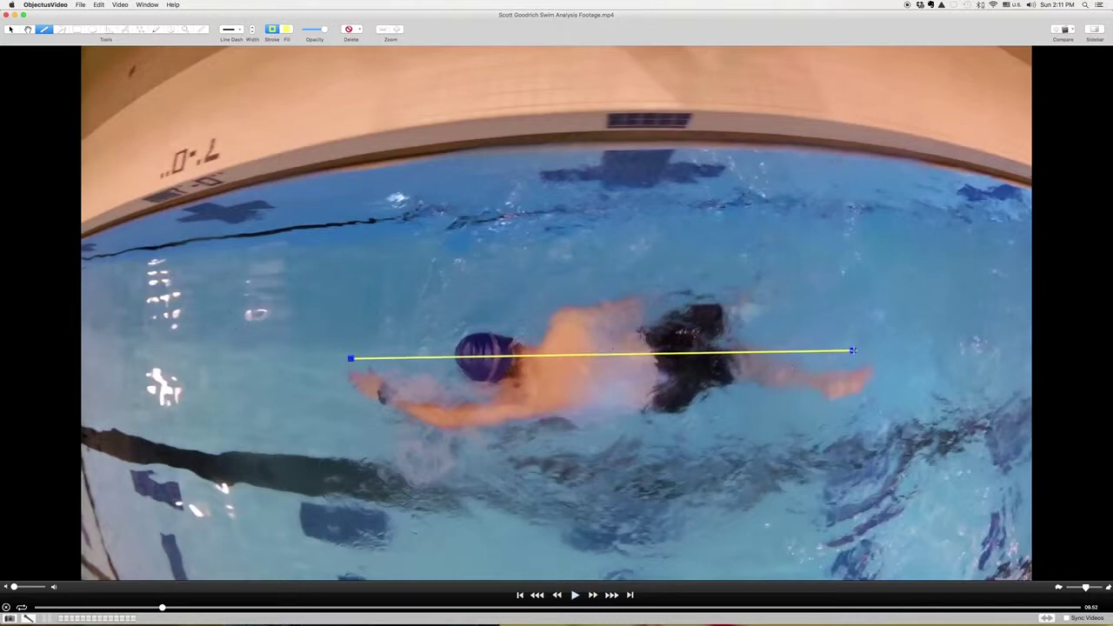
click(574, 595)
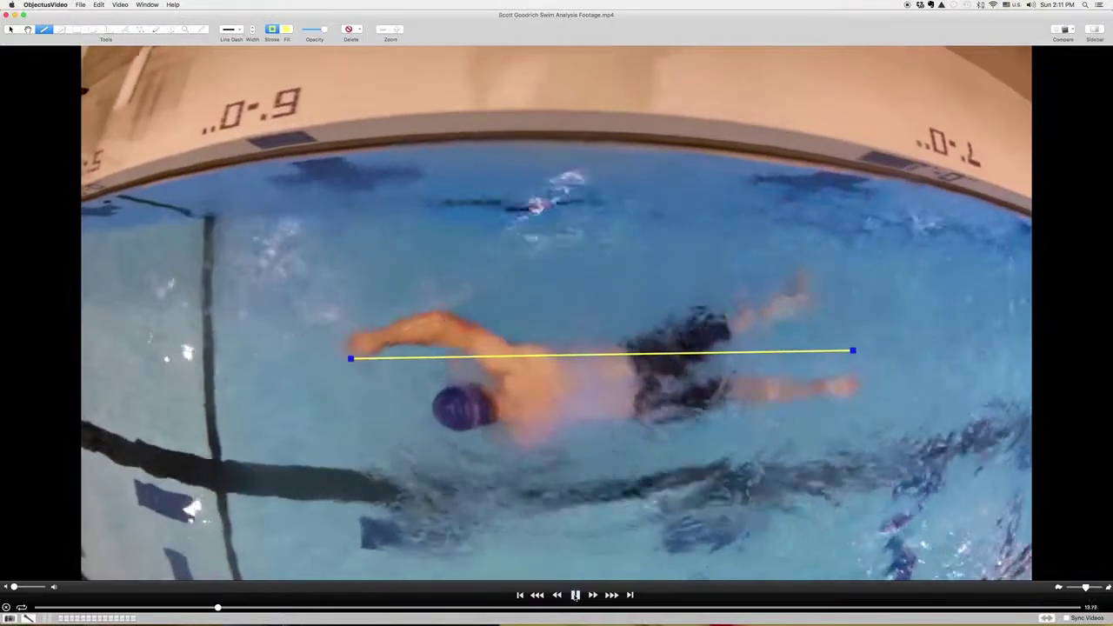
click(574, 594)
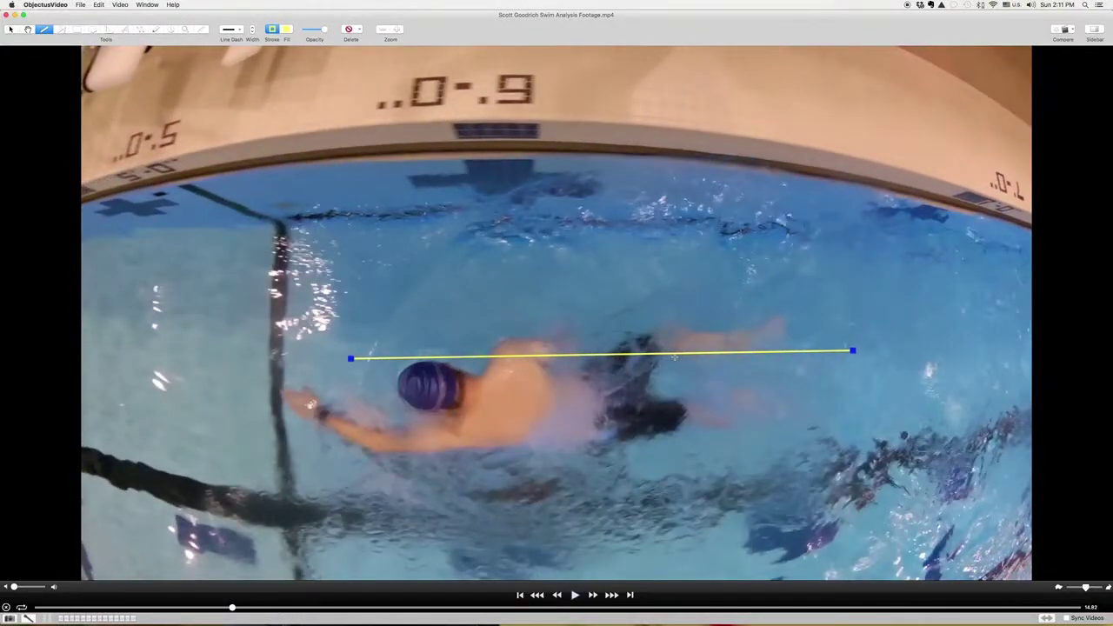
key(Delete)
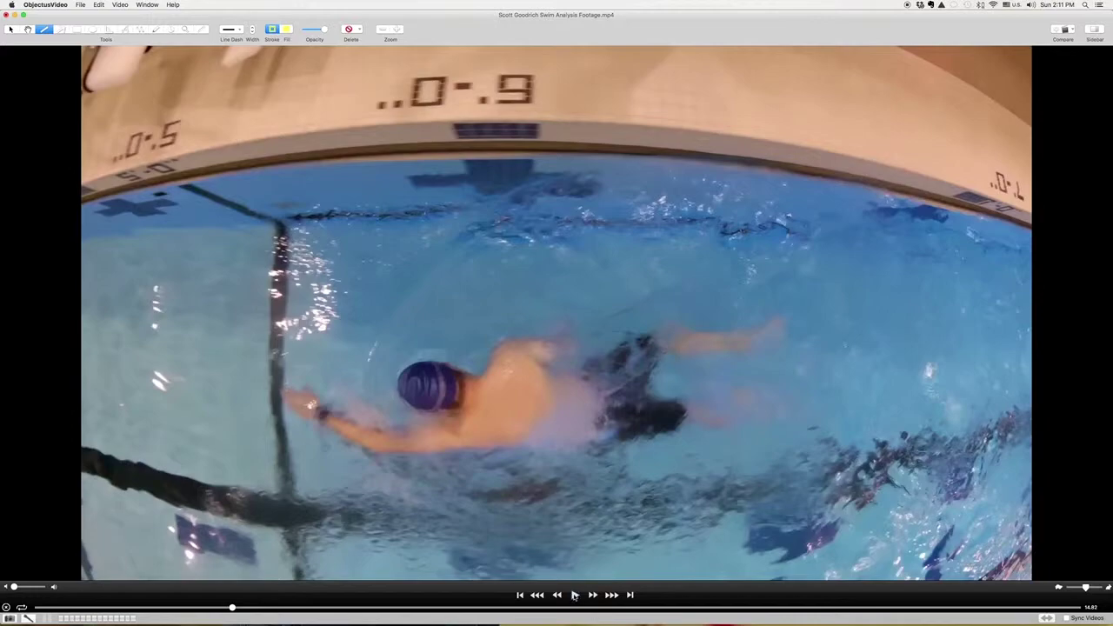
Step: Play into the underwater view, scrub back to the overhead shot, and pause at about 13.98
click(574, 595)
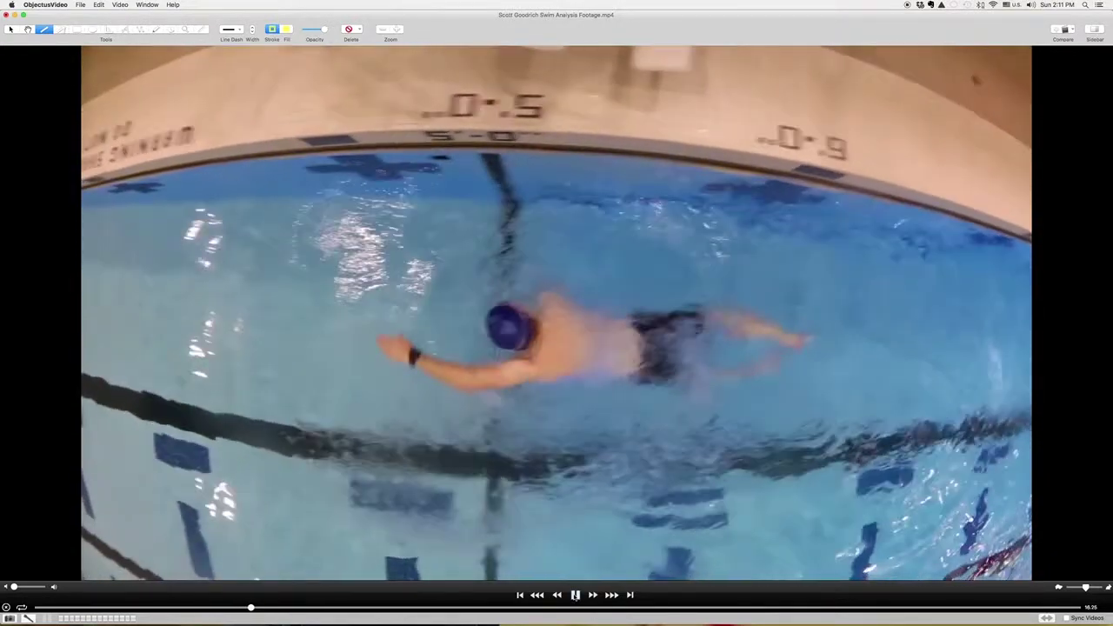
click(574, 595)
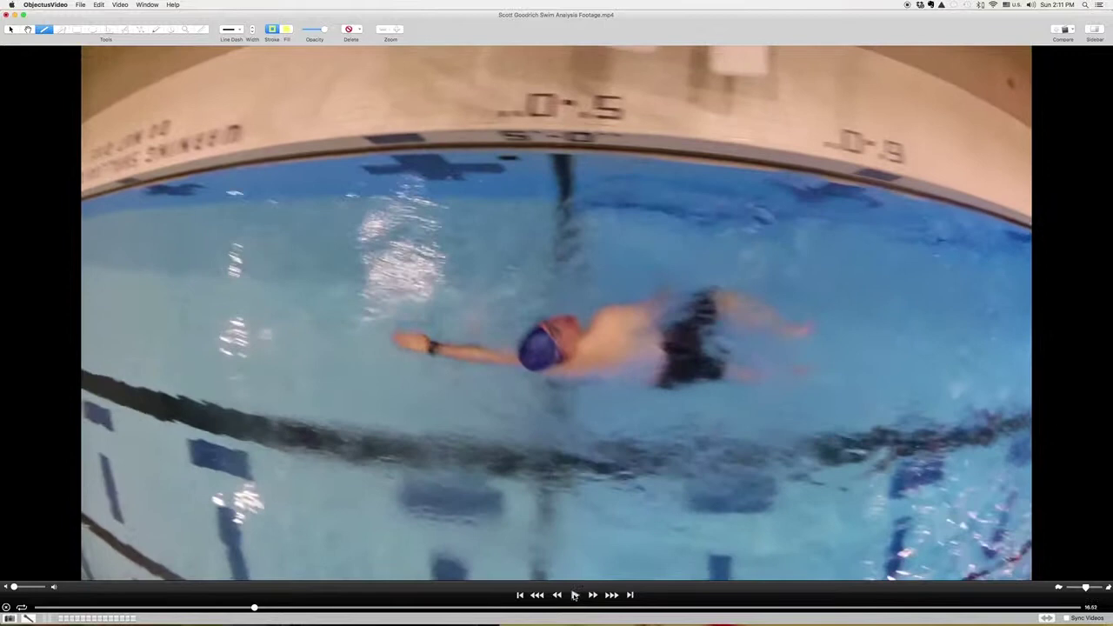
click(574, 595)
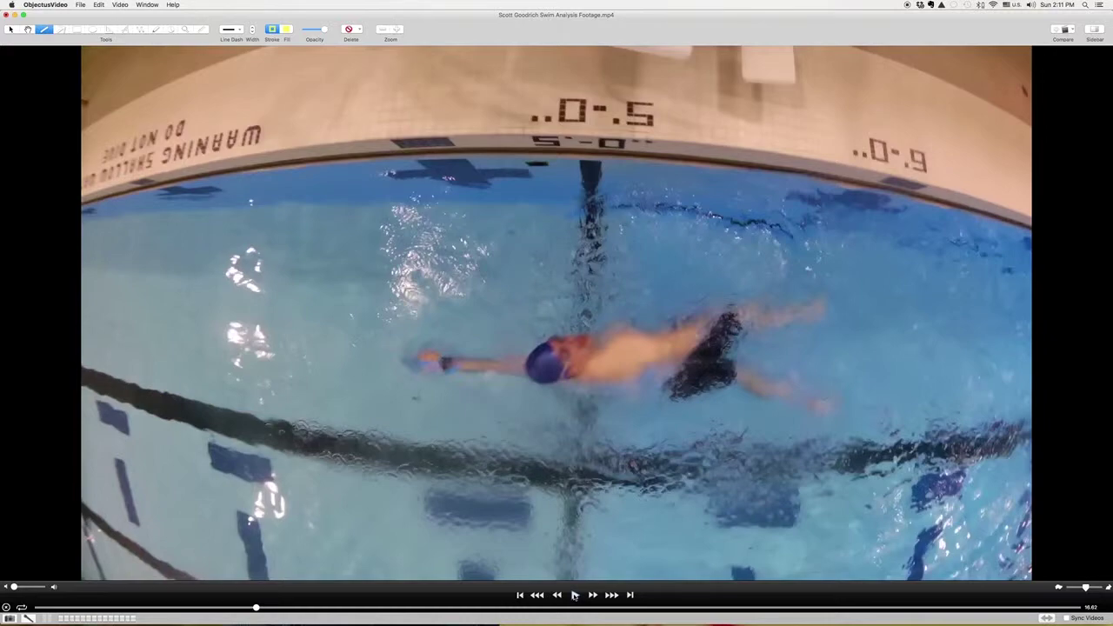
click(573, 595)
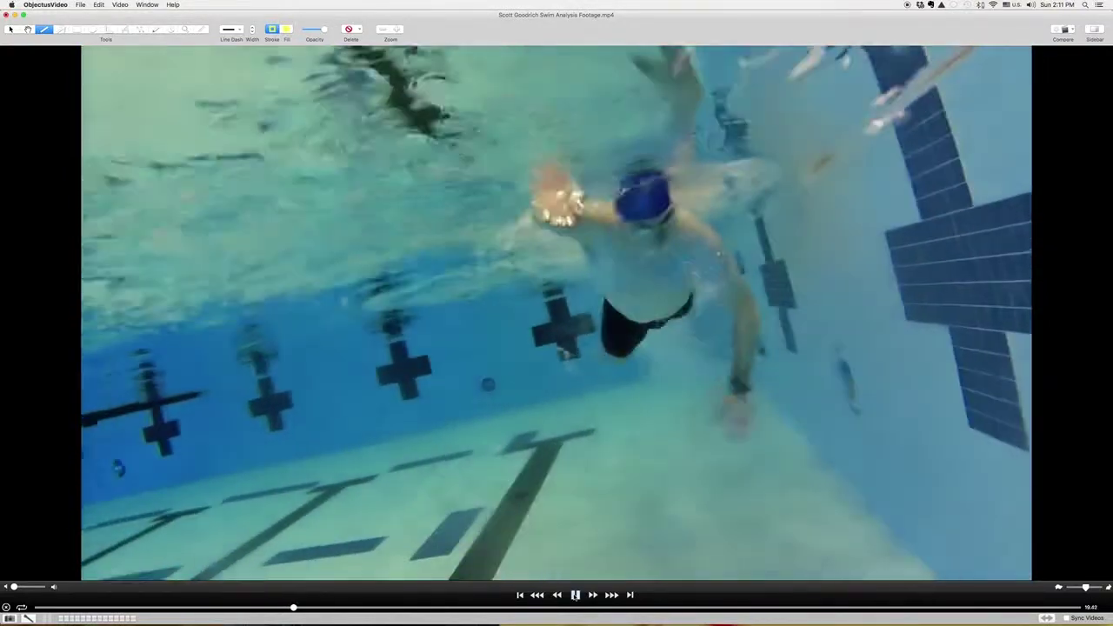
click(574, 595)
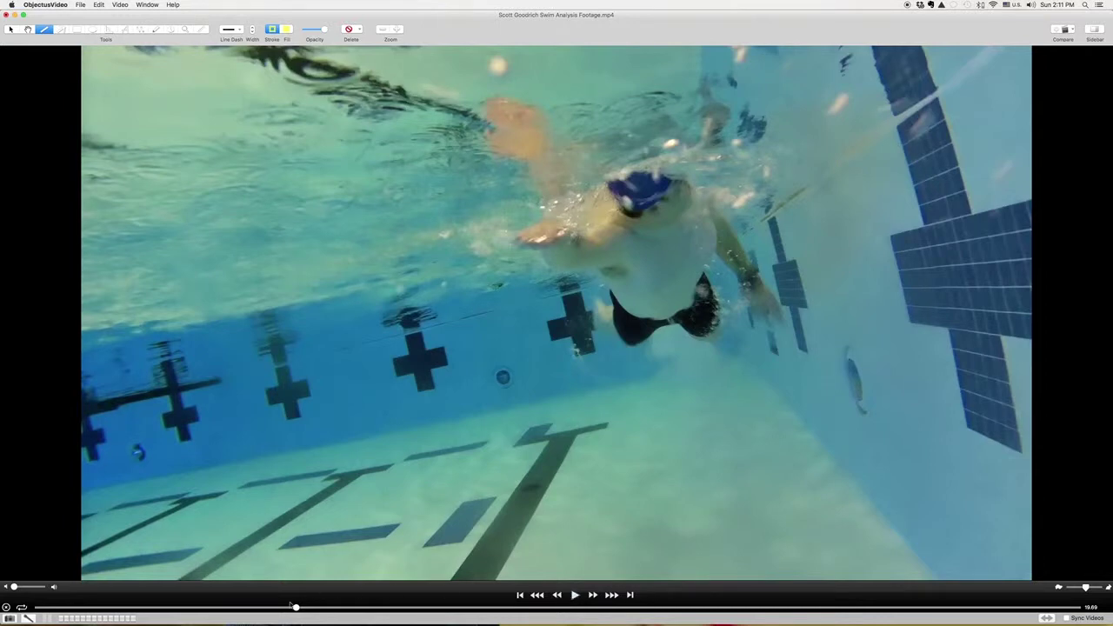
drag(297, 609, 208, 609)
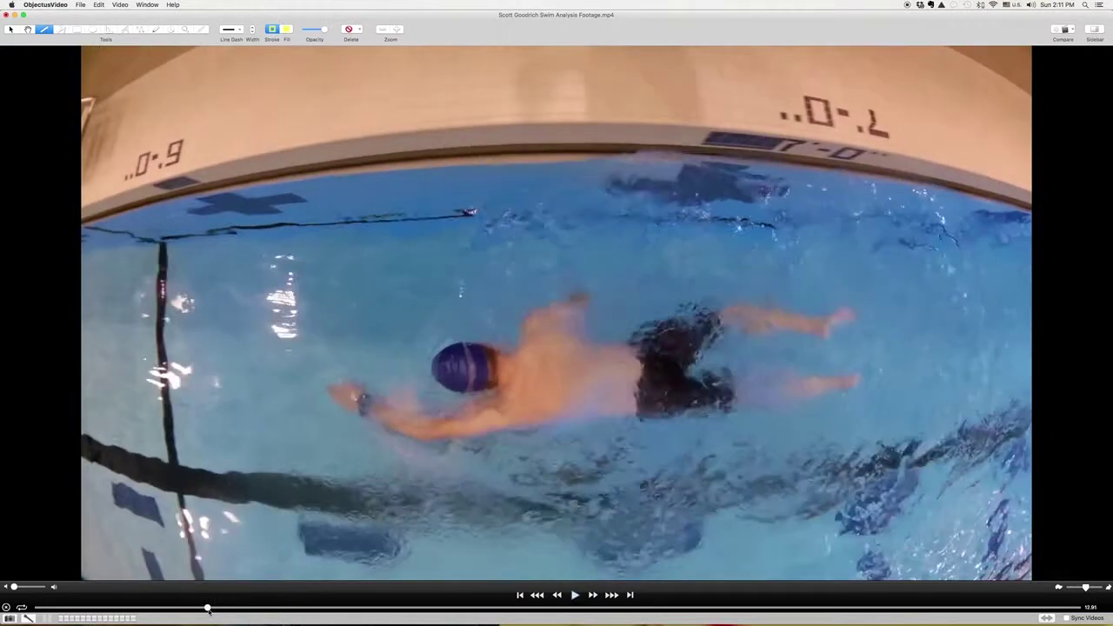
click(575, 595)
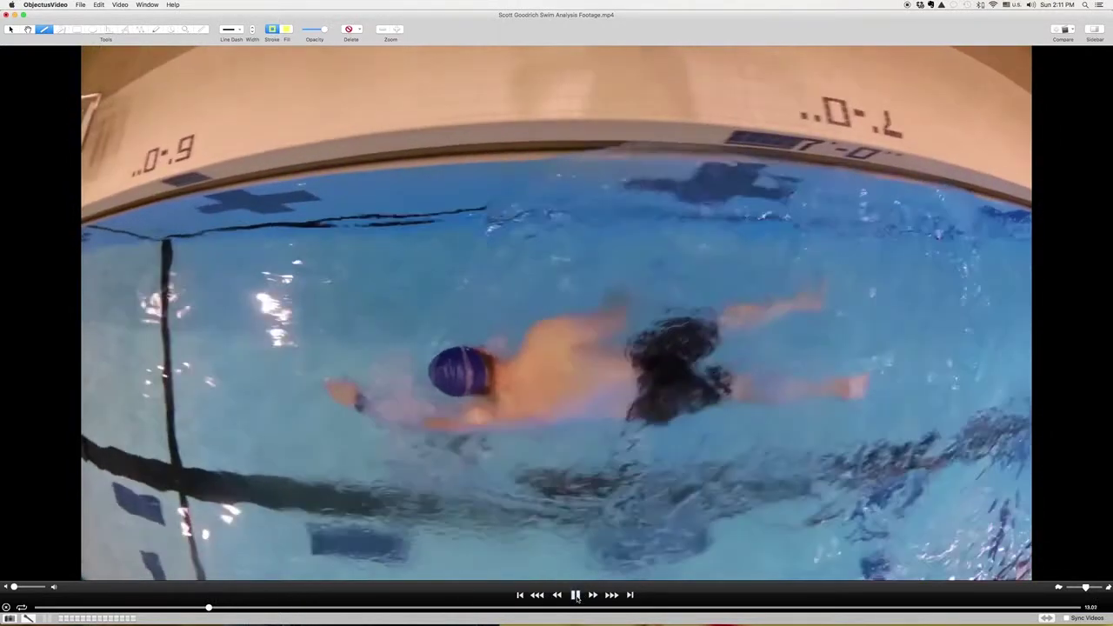
click(575, 596)
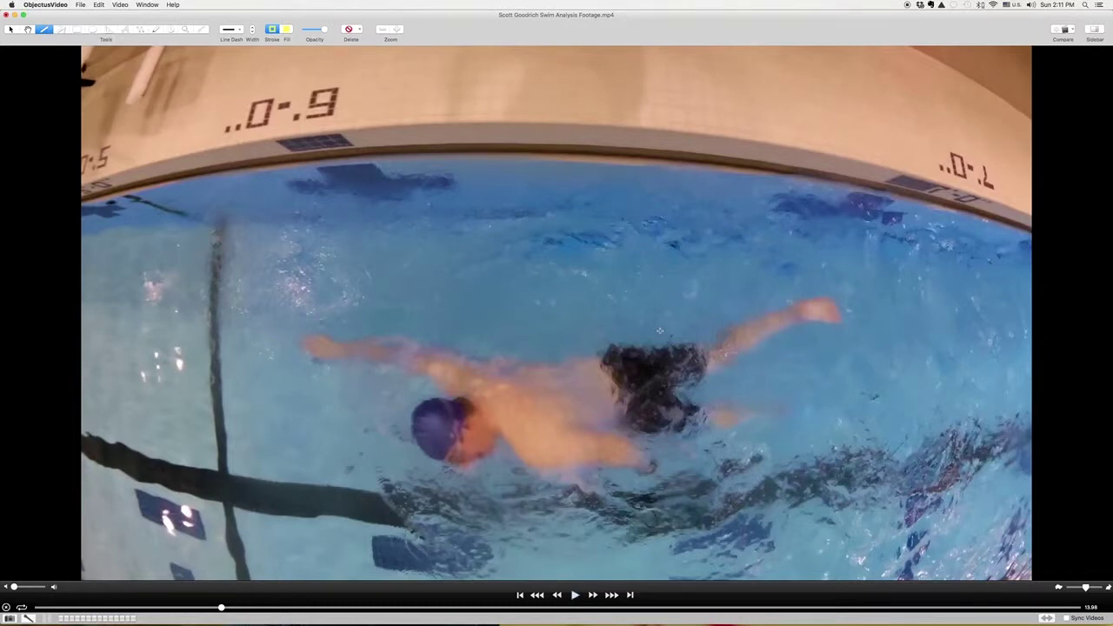
Step: Draw yellow lines from the hip along the upper and lower legs
drag(622, 379, 718, 356)
click(805, 315)
drag(624, 414, 738, 420)
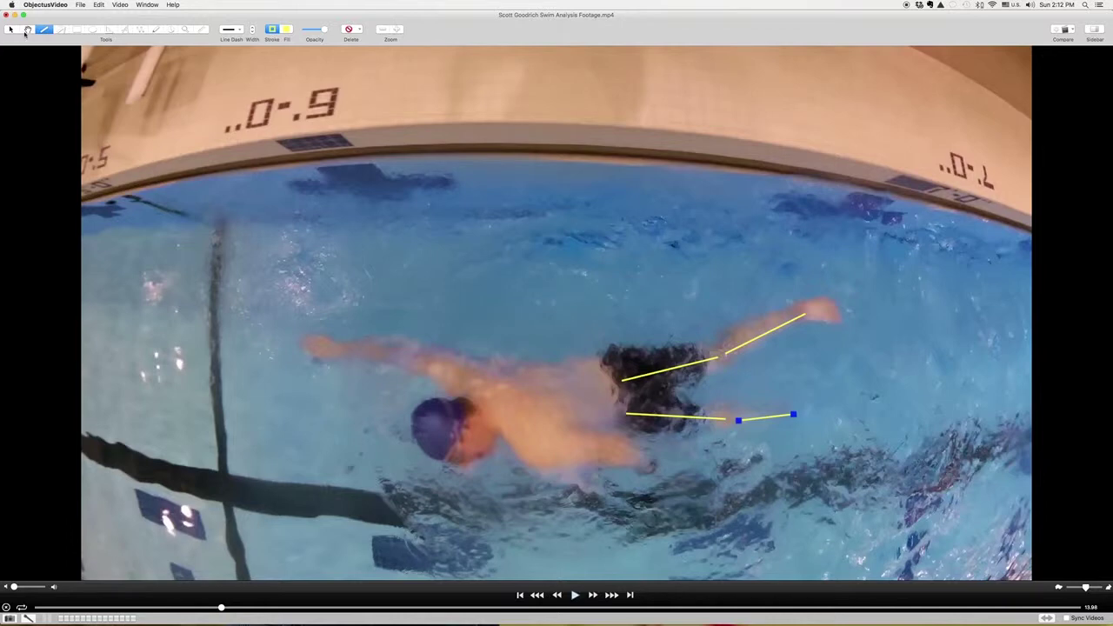
Step: Select and delete every leg line with the Arrow tool, then resume playback toward 20.69
click(11, 30)
key(Delete)
click(674, 416)
key(Delete)
click(666, 374)
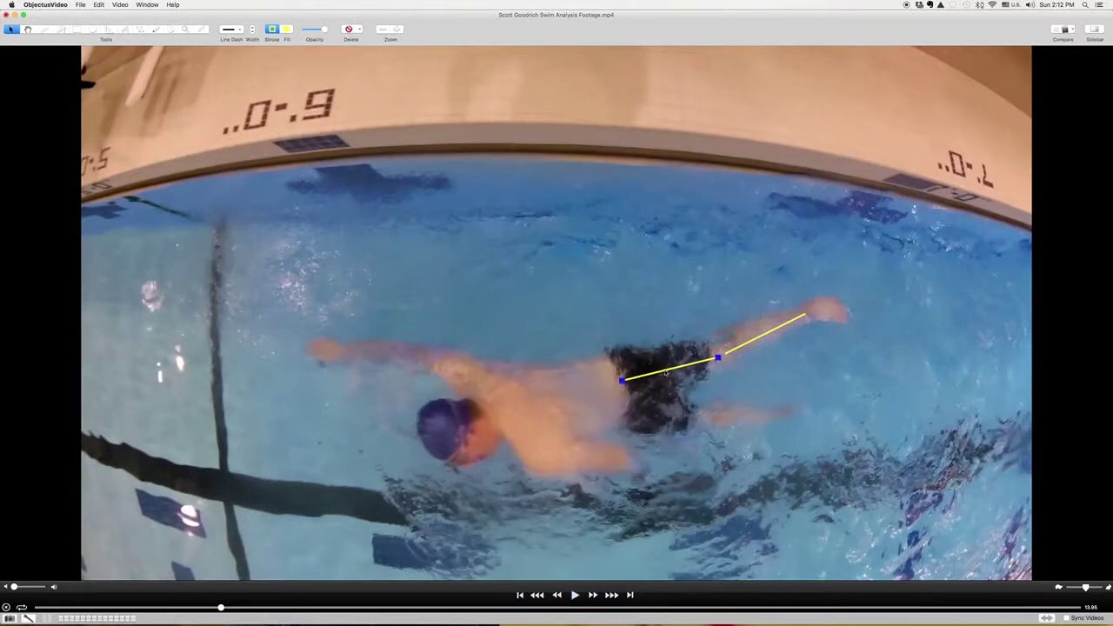
key(Delete)
click(747, 344)
key(Delete)
click(573, 595)
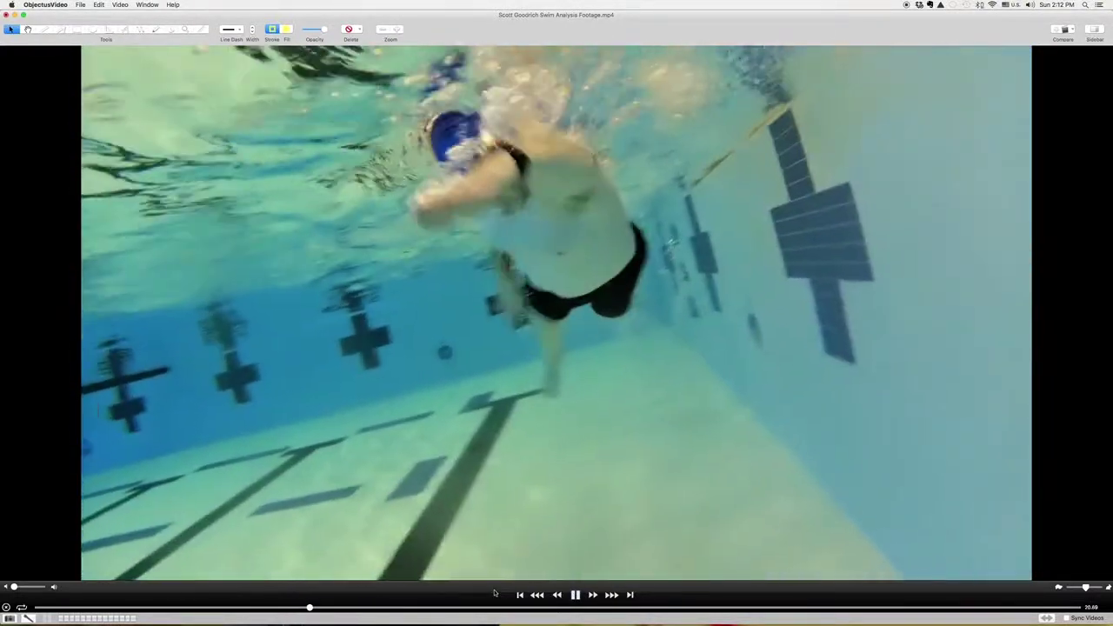
Step: Pause at about 21.93 on the underwater arm pull
click(575, 596)
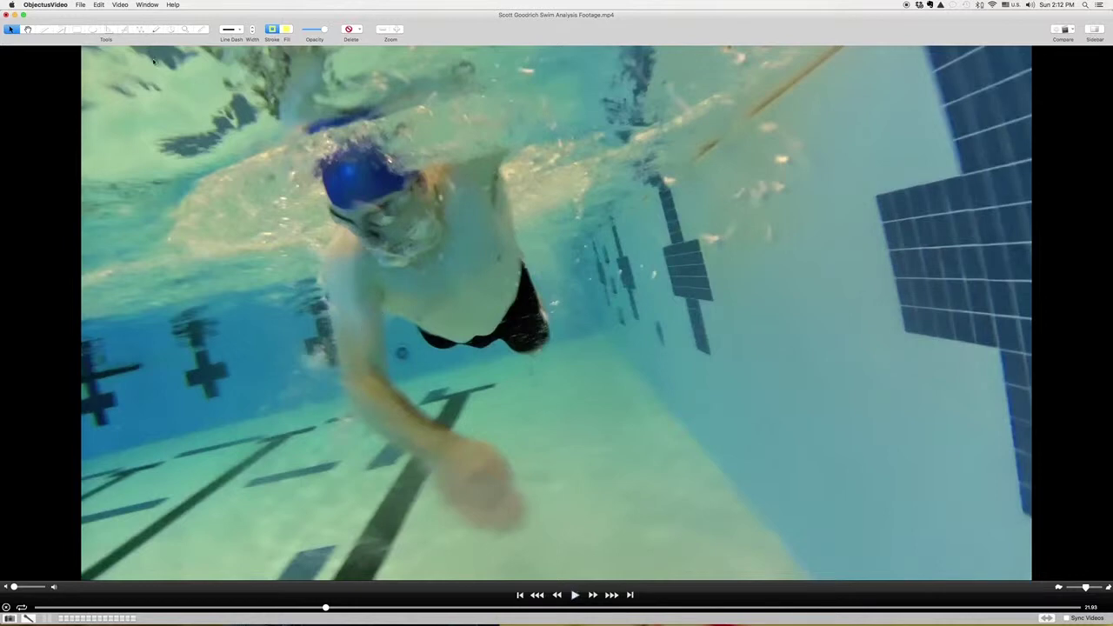
Step: Trace a shoulder-elbow-hand angle on the underwater arm, then delete it
click(139, 30)
click(349, 257)
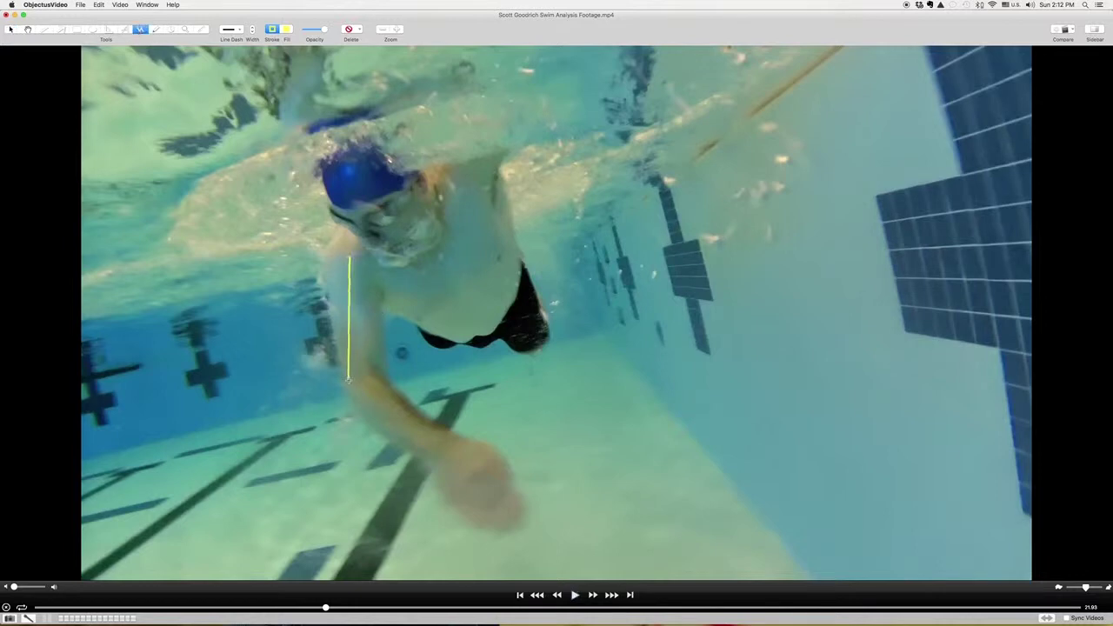
click(360, 384)
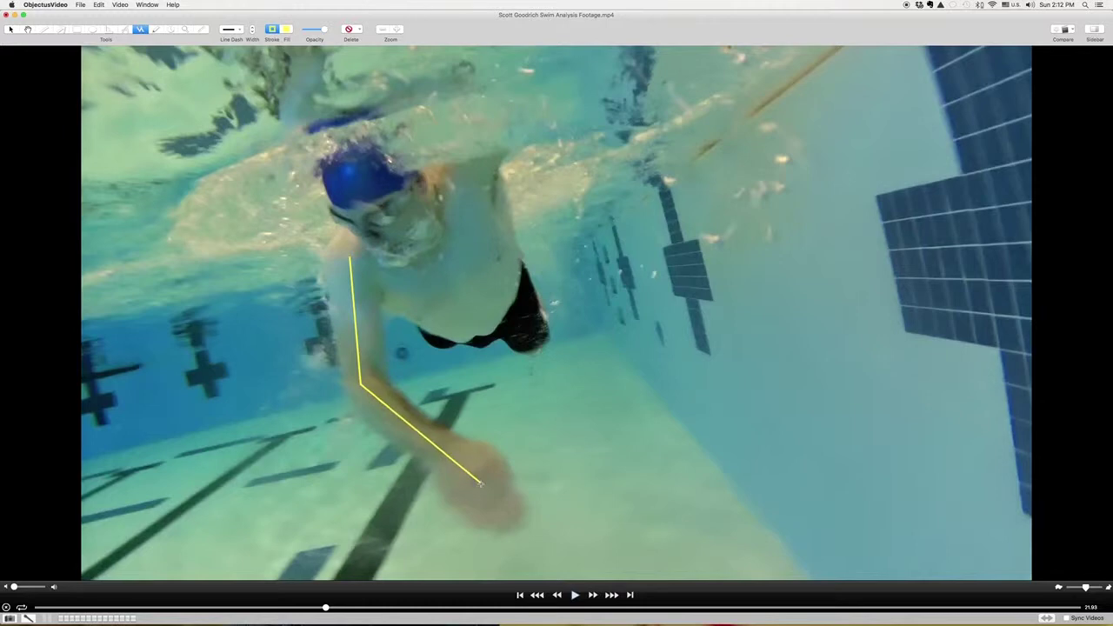
click(480, 482)
key(Delete)
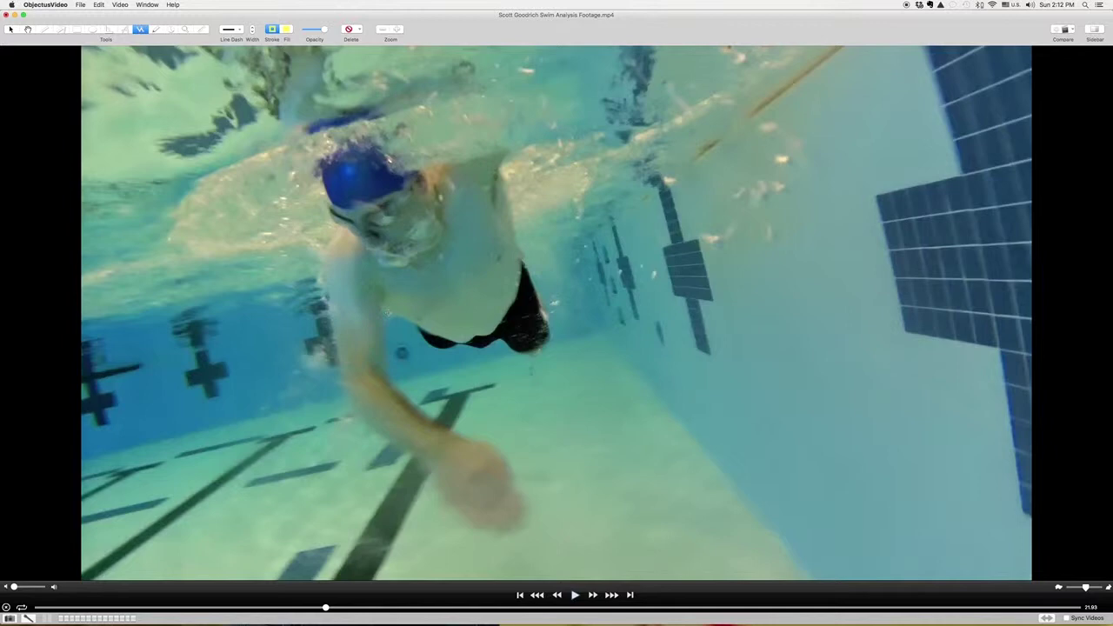
Step: Redraw the arm angle from shoulder to hand, delete it, and resume playback
mouse_move(346, 257)
mouse_down()
mouse_move(348, 409)
mouse_move(336, 401)
mouse_up()
click(409, 517)
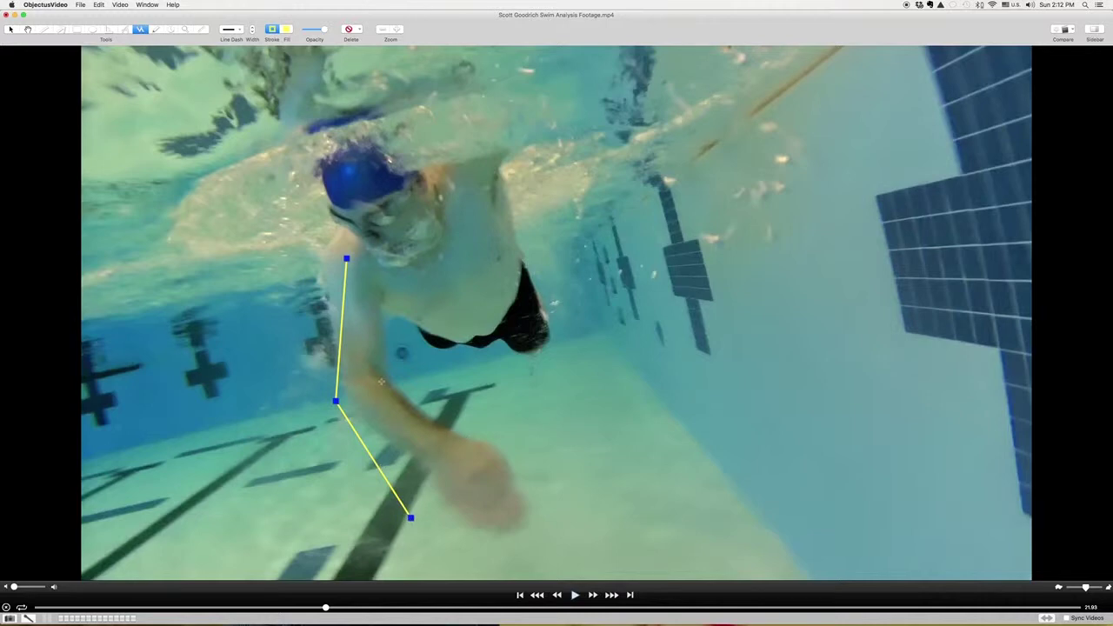
key(Delete)
click(573, 595)
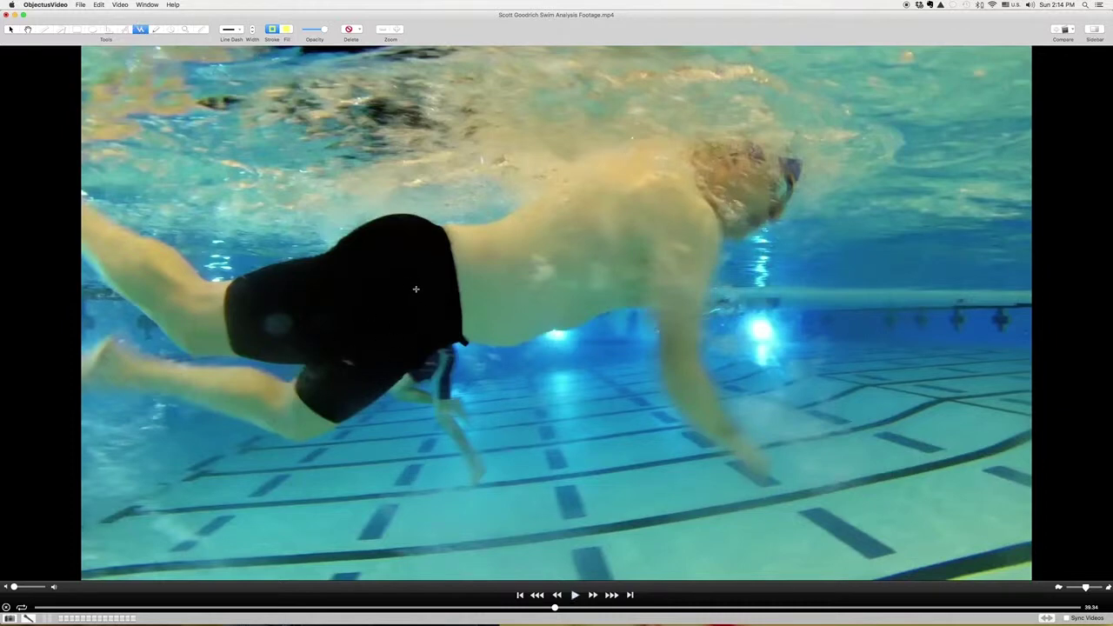
Step: Draw hip-knee-foot angles on the upper and lower kicking legs
drag(407, 295, 197, 317)
click(90, 233)
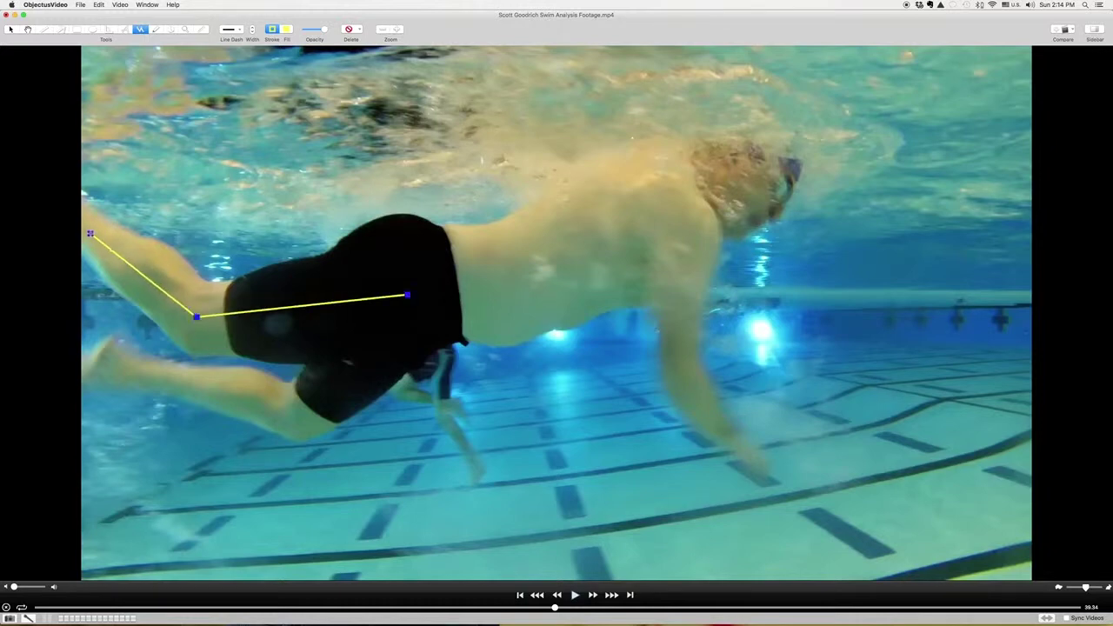
mouse_move(400, 349)
mouse_down()
mouse_move(351, 396)
mouse_move(292, 414)
mouse_up()
click(127, 375)
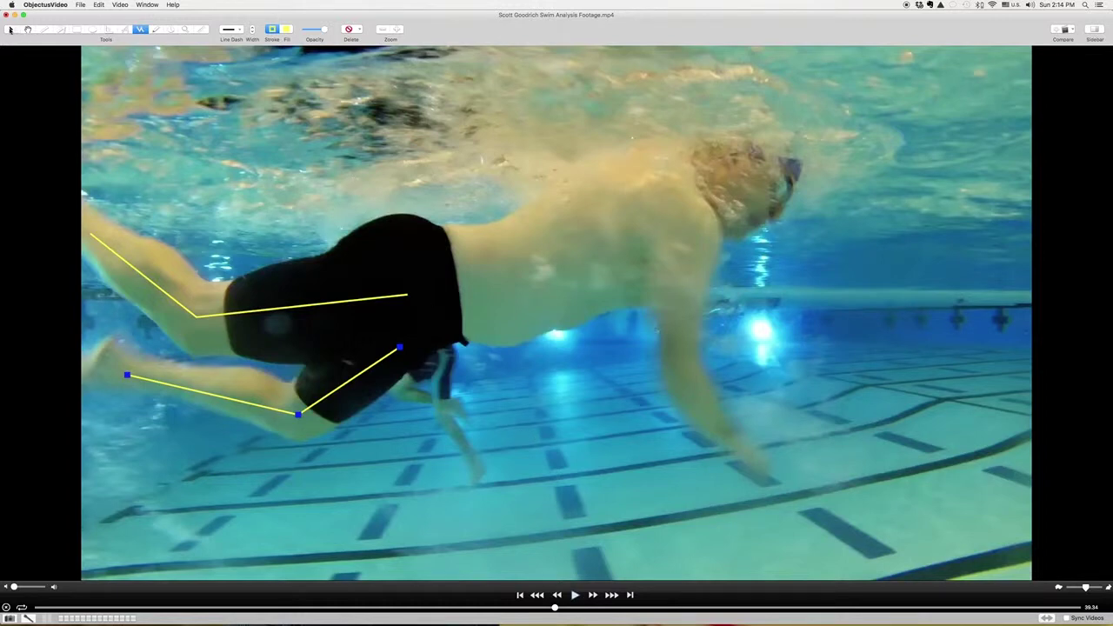
Step: Delete both knee angles with the Arrow tool, leaving the 39.34 frame unmarked
click(11, 28)
key(Delete)
click(287, 309)
key(Delete)
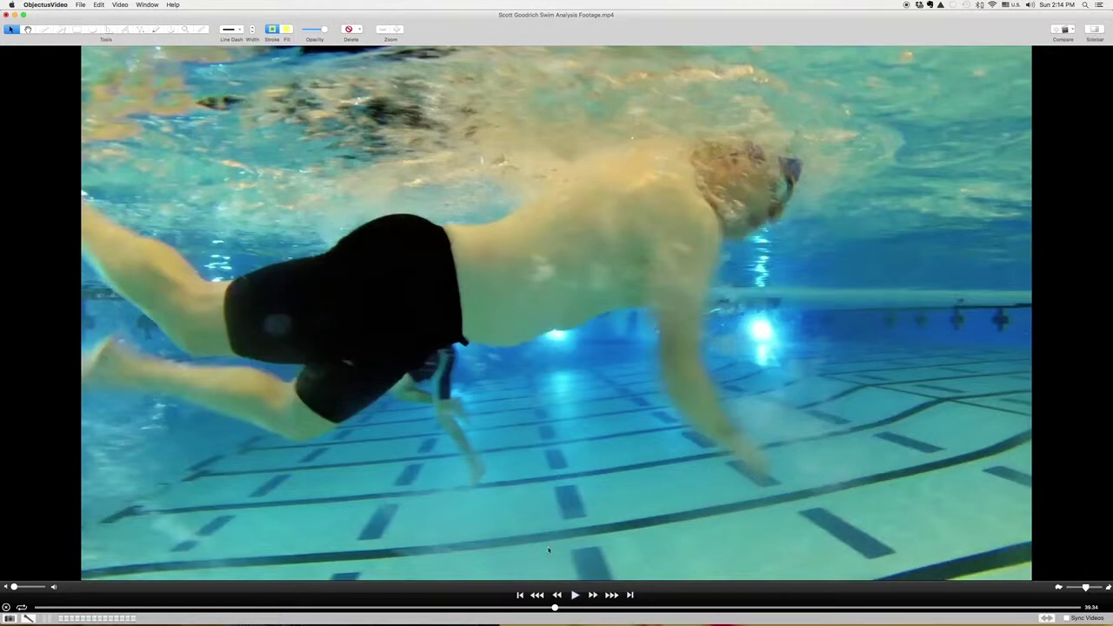